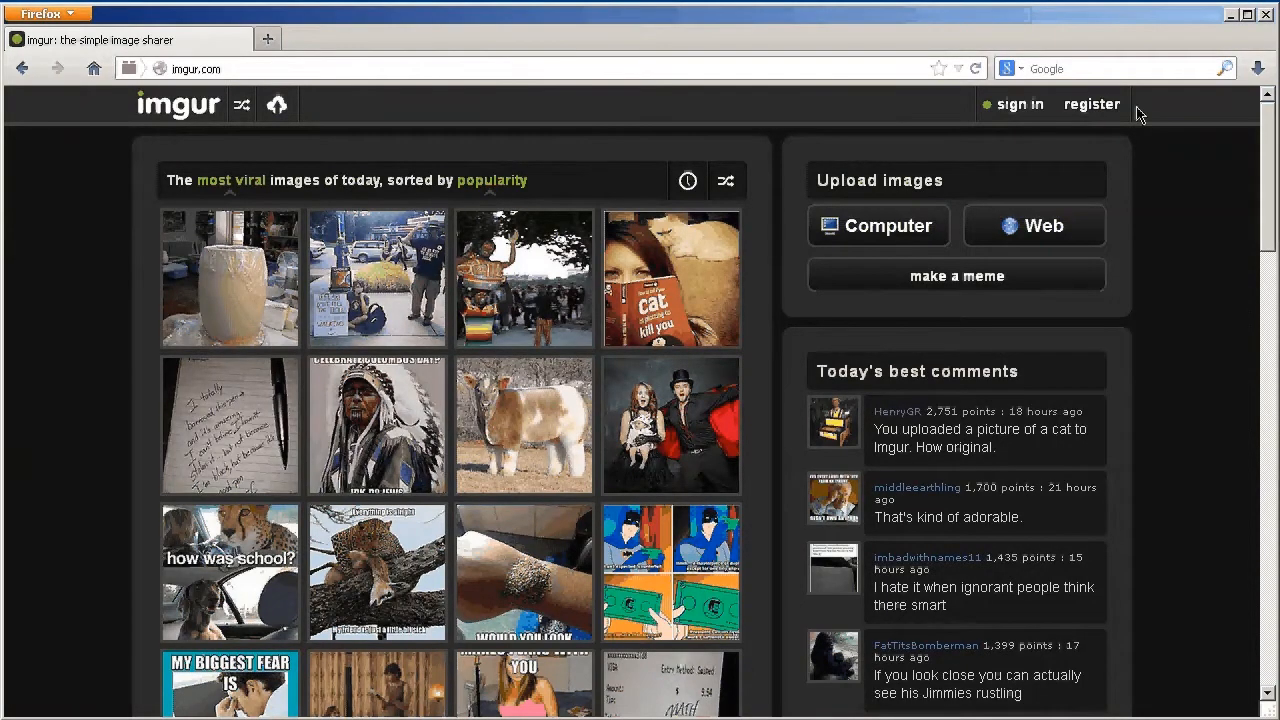
Open Imgur's registration form and enter the new account's username
left_click(1096, 112)
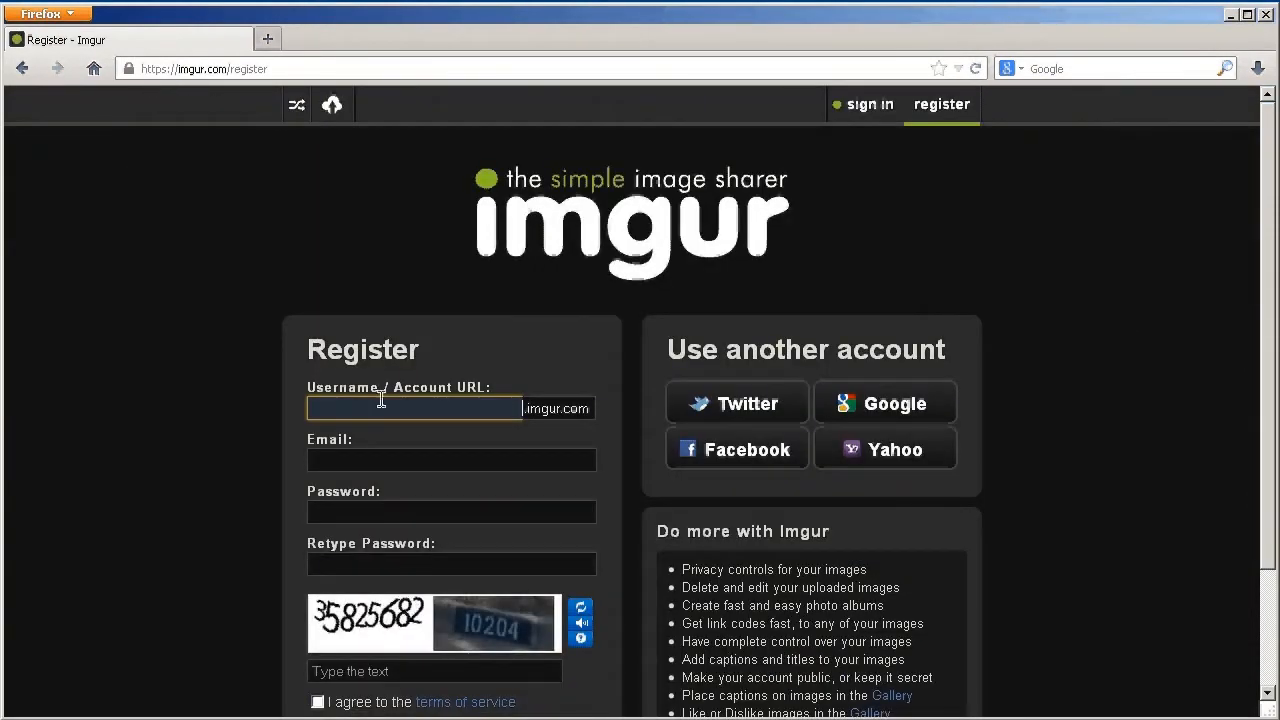
scroll(462, 410, "down", 2)
scroll(462, 410, "down", 1)
type("Double DropDown")
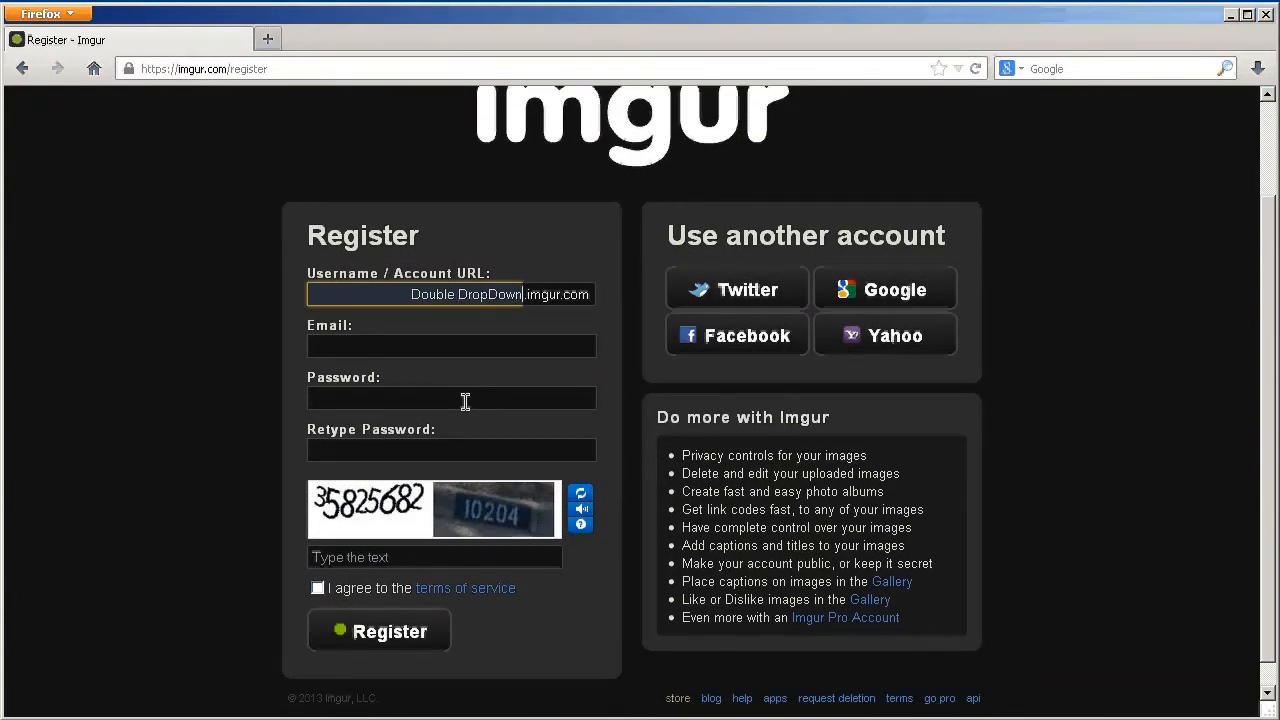
key("BackSpace")
Fill in the account's e-mail address and enter the password twice
left_click(419, 349)
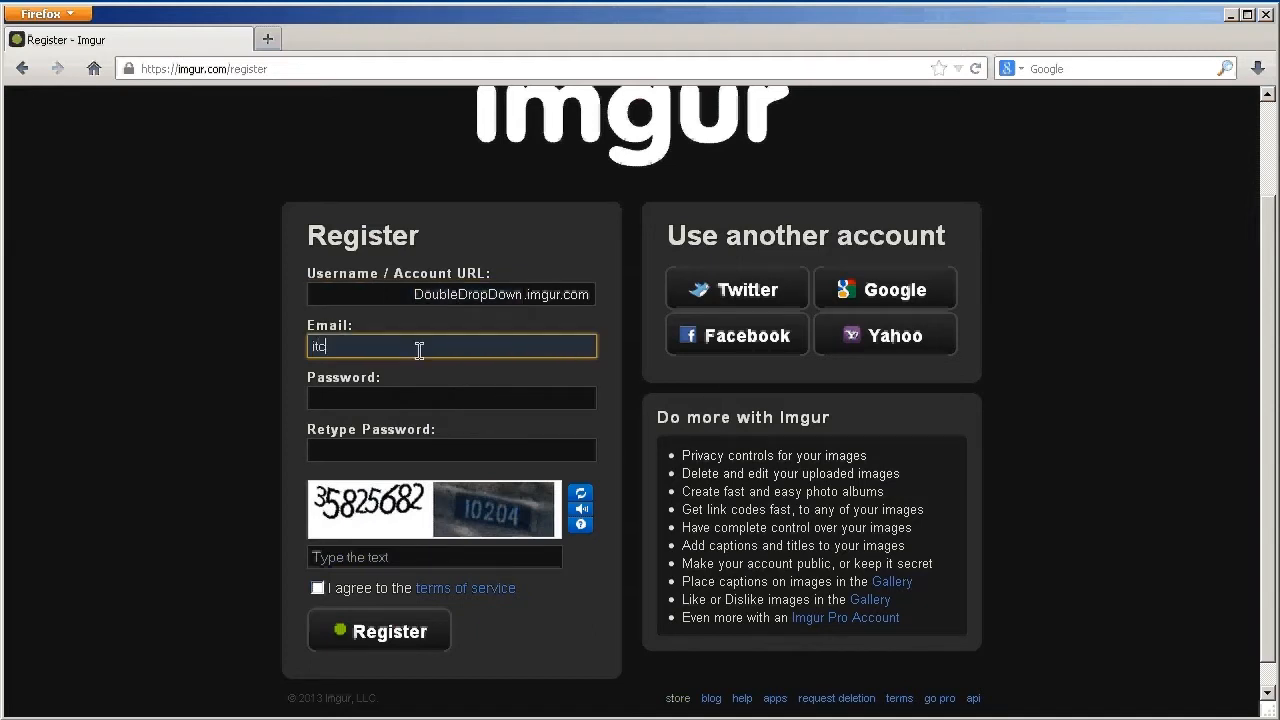
key("Tab")
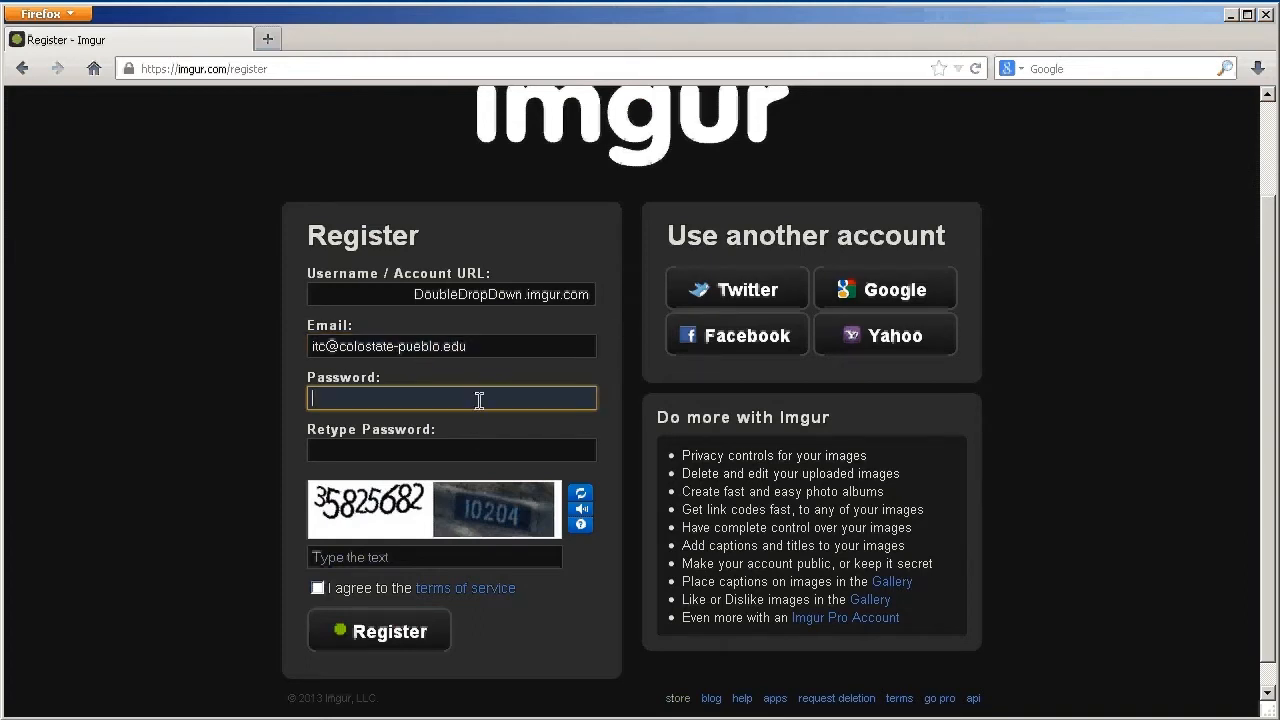
type("**********")
key("Tab")
type("**********")
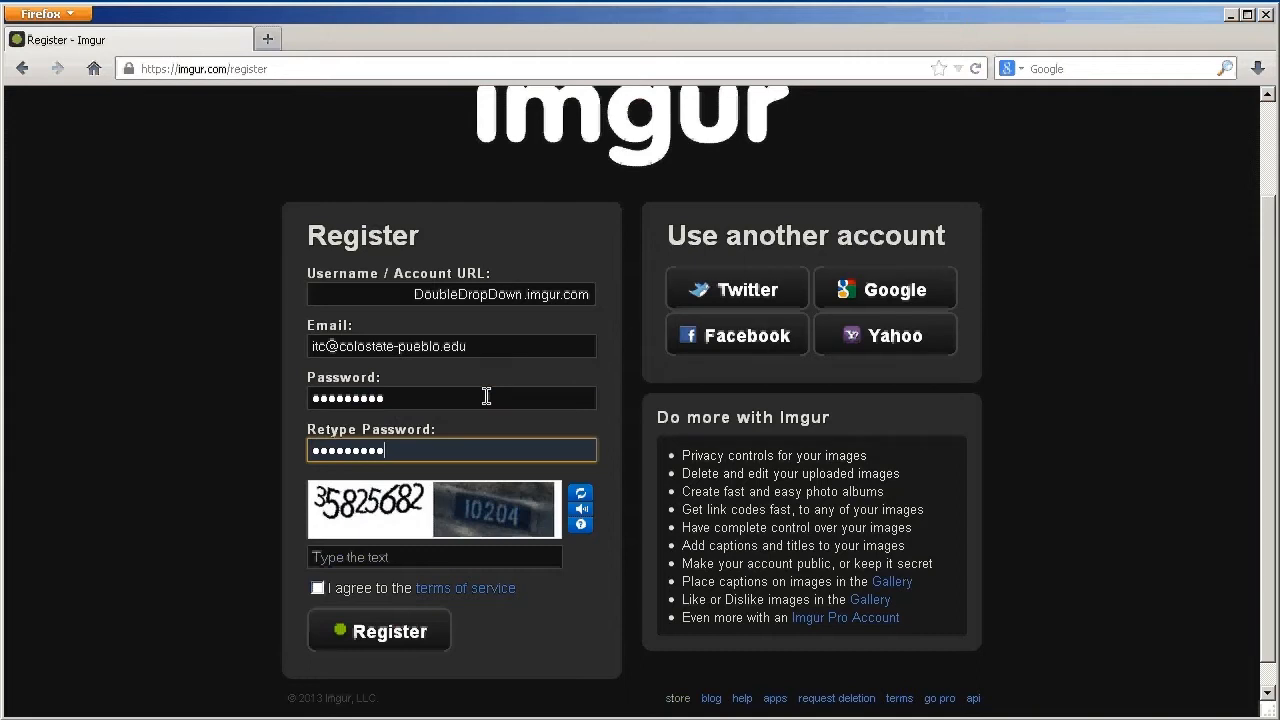
Enter the captcha text and agree to the terms of service
left_click(390, 558)
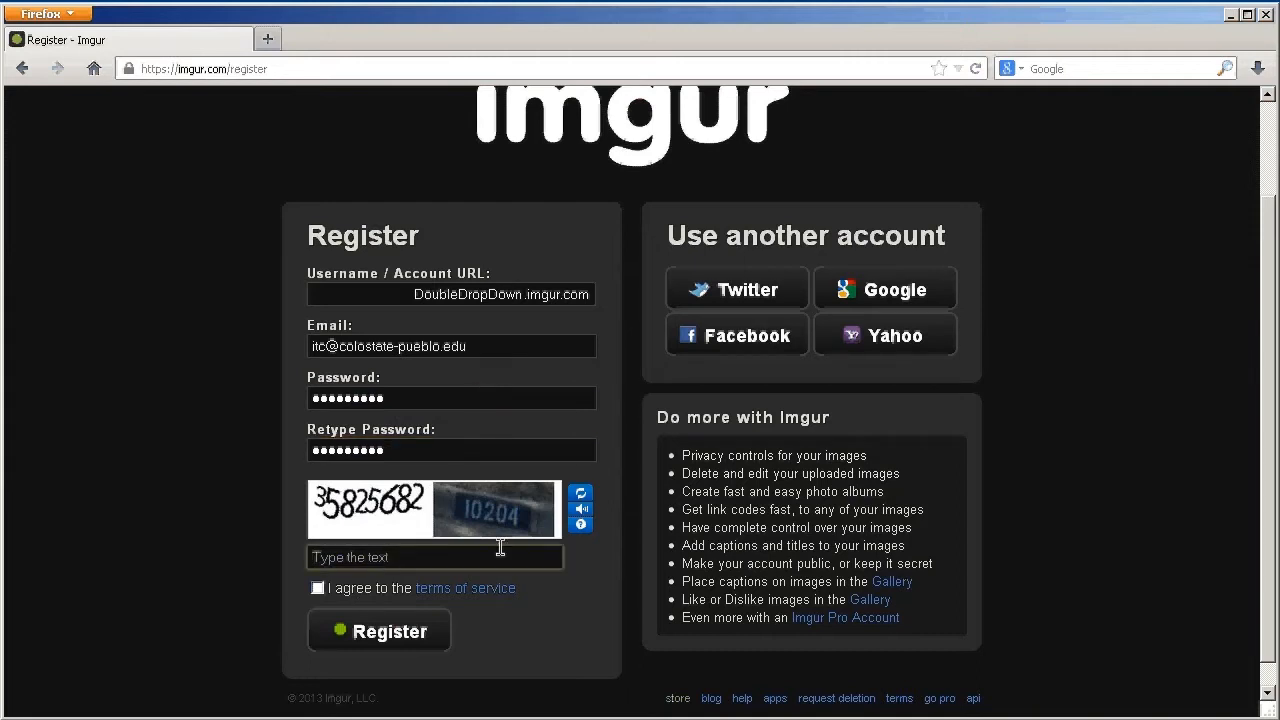
type("3582568210204")
left_click(318, 588)
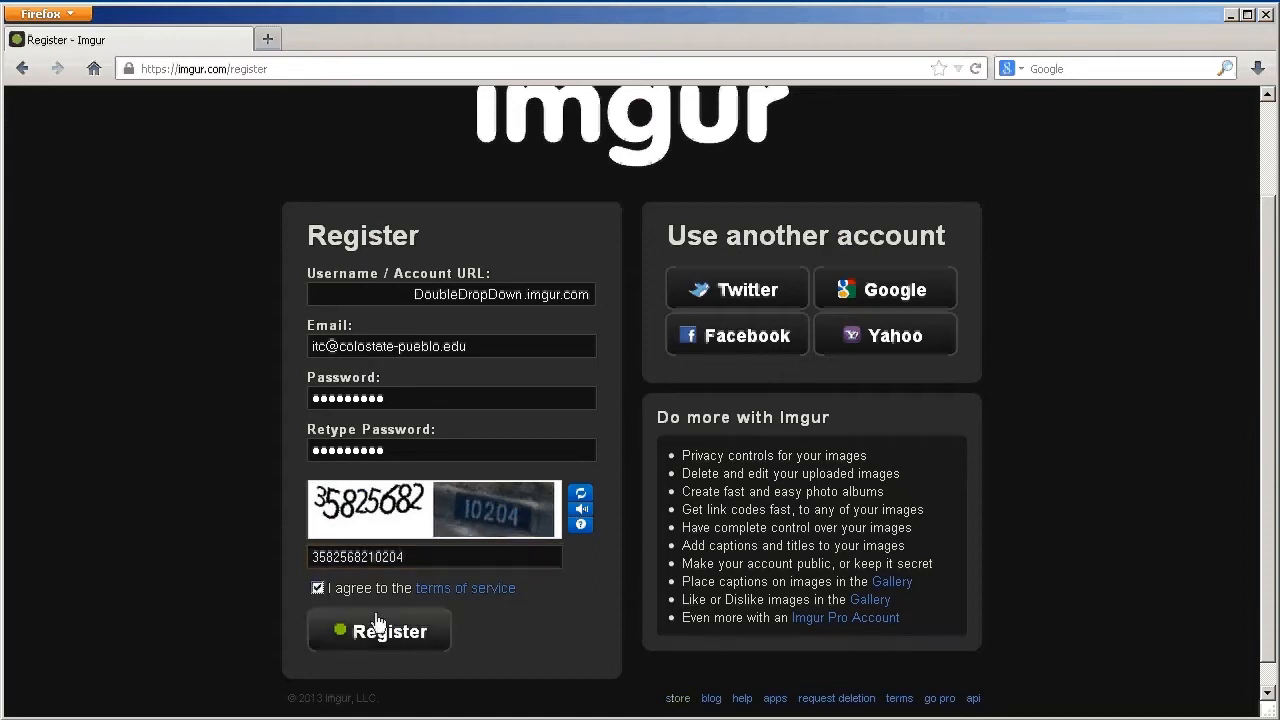
Submit the registration, then open the portfolio folder on the desktop
left_click(405, 632)
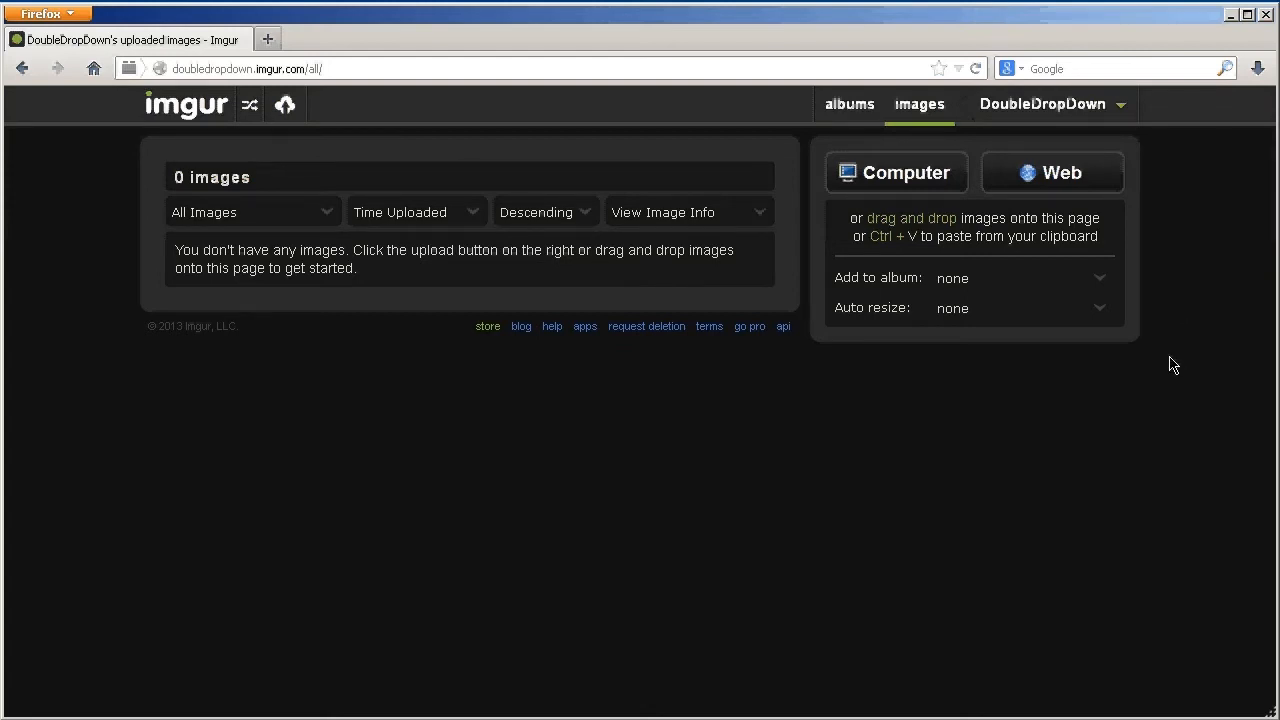
left_click(1230, 15)
left_click_drag(1222, 45, 1043, 45)
double_click(1053, 44)
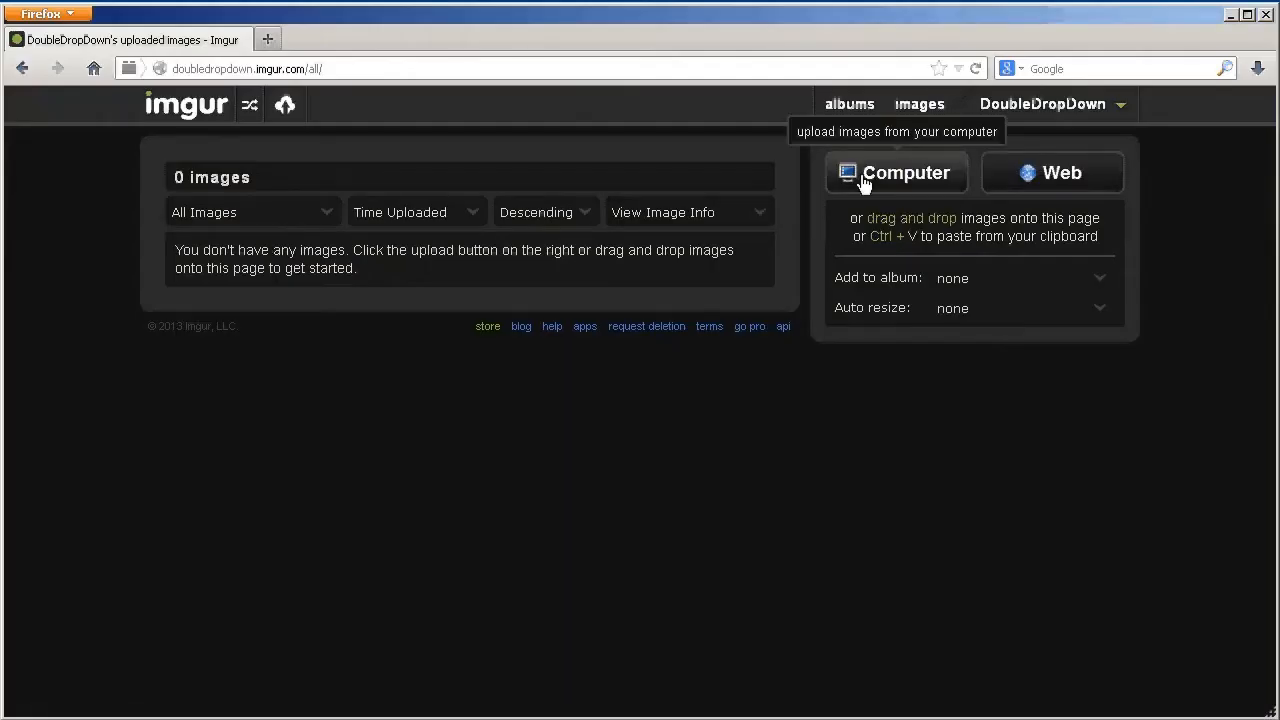
Upload 01-Dinosaur.jpg and 02-ITC_logo.jpg from the portfolio folder to the account
left_click(865, 185)
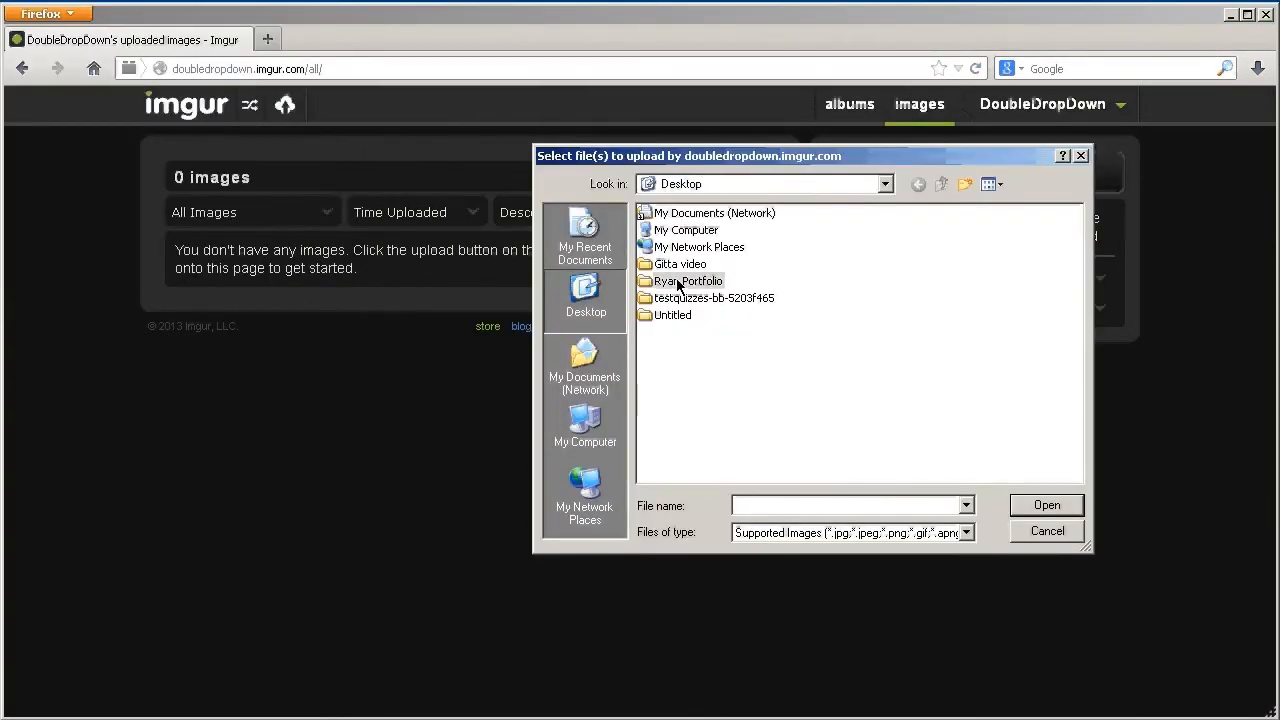
double_click(678, 283)
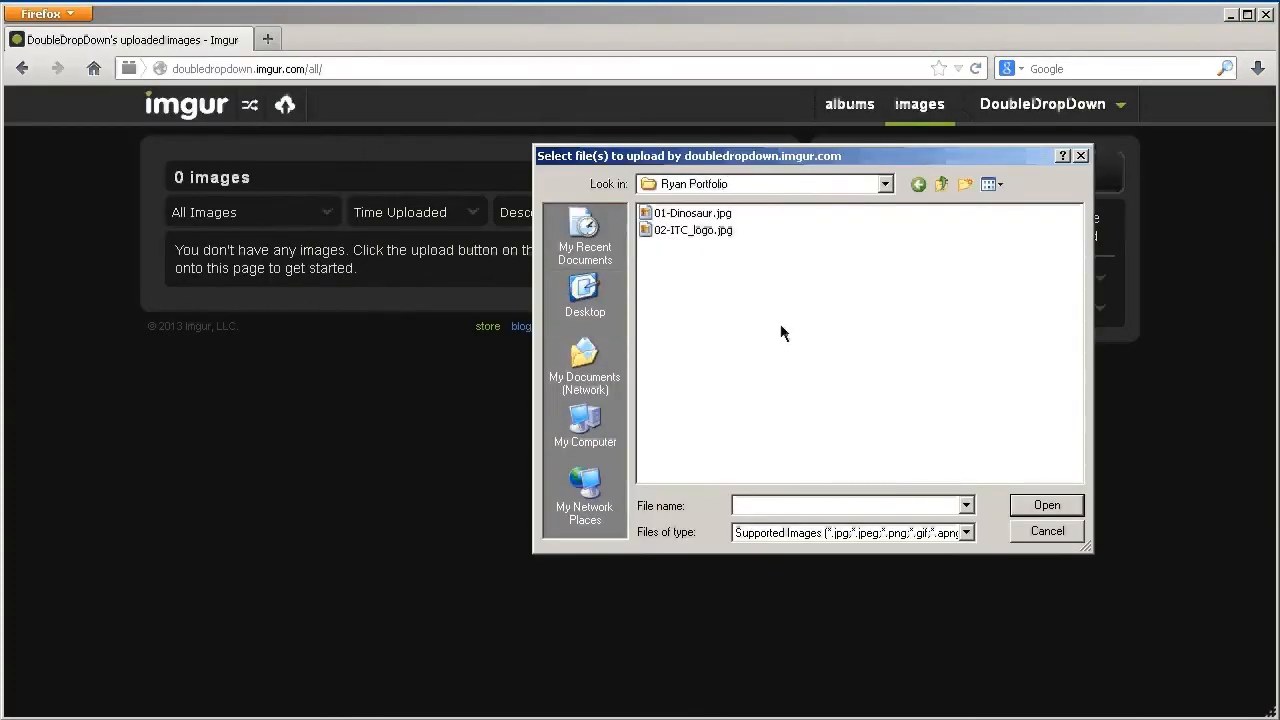
left_click_drag(808, 310, 620, 192)
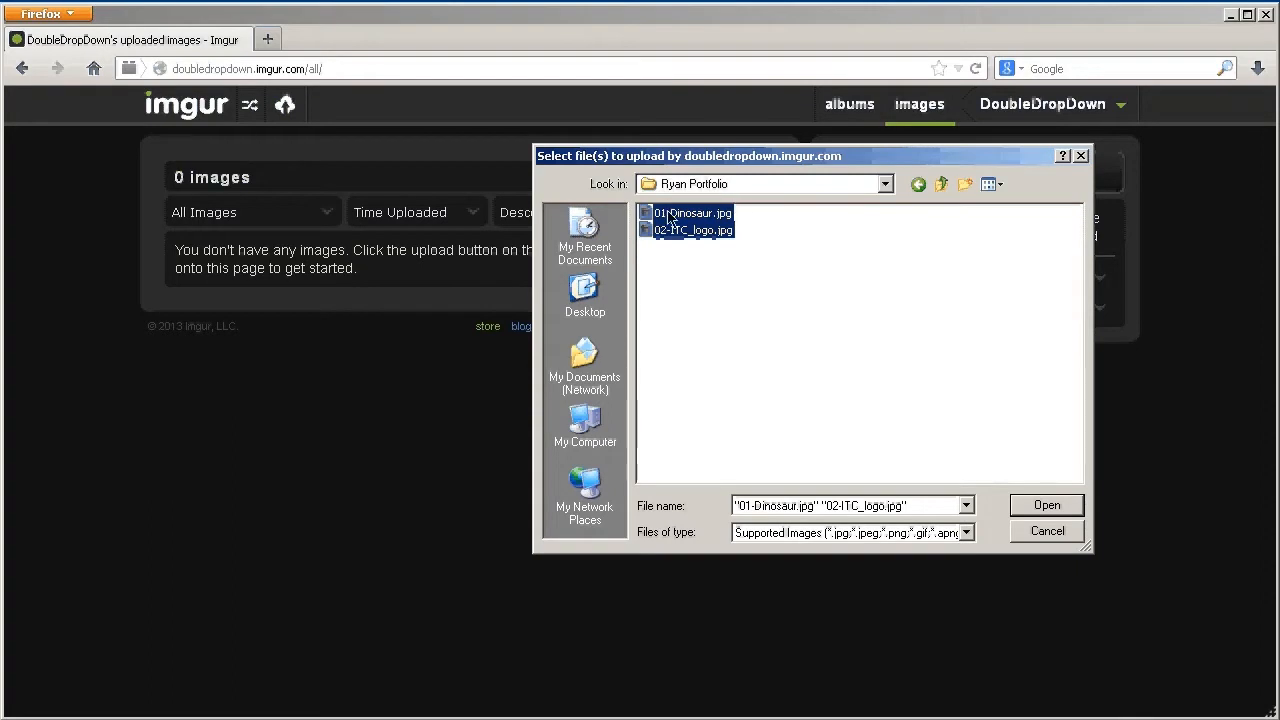
left_click(1048, 508)
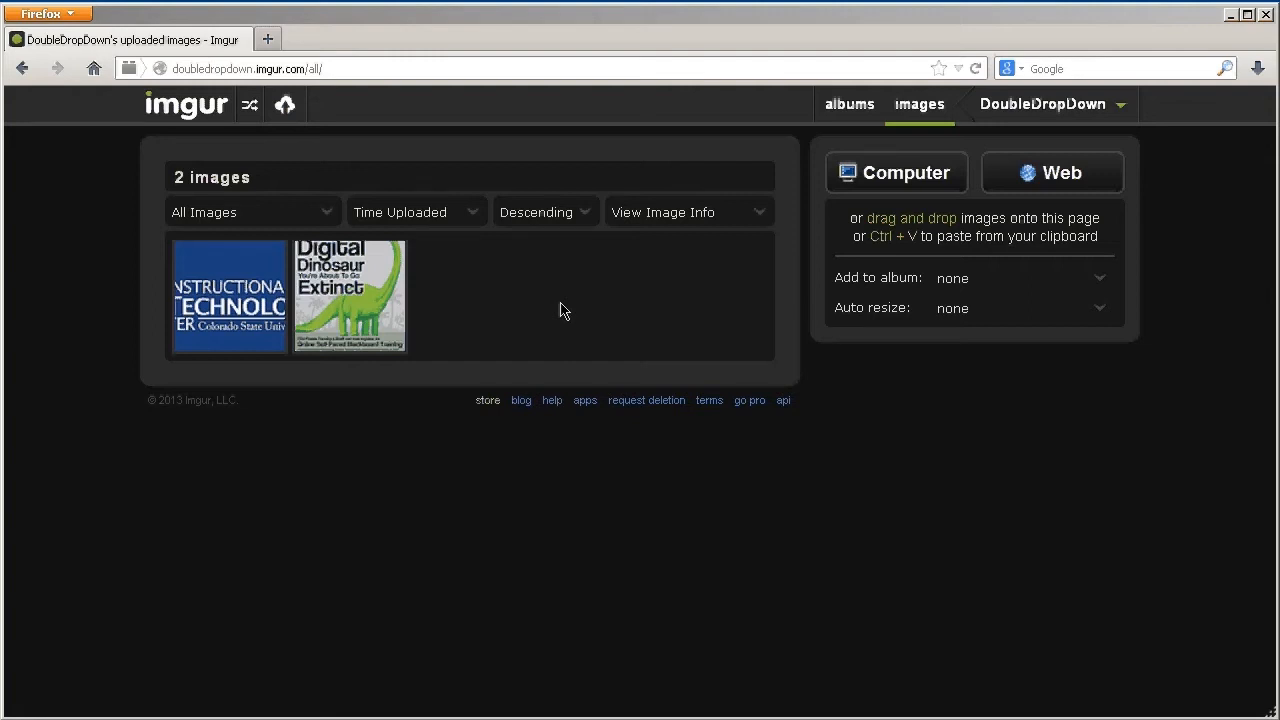
left_click(847, 115)
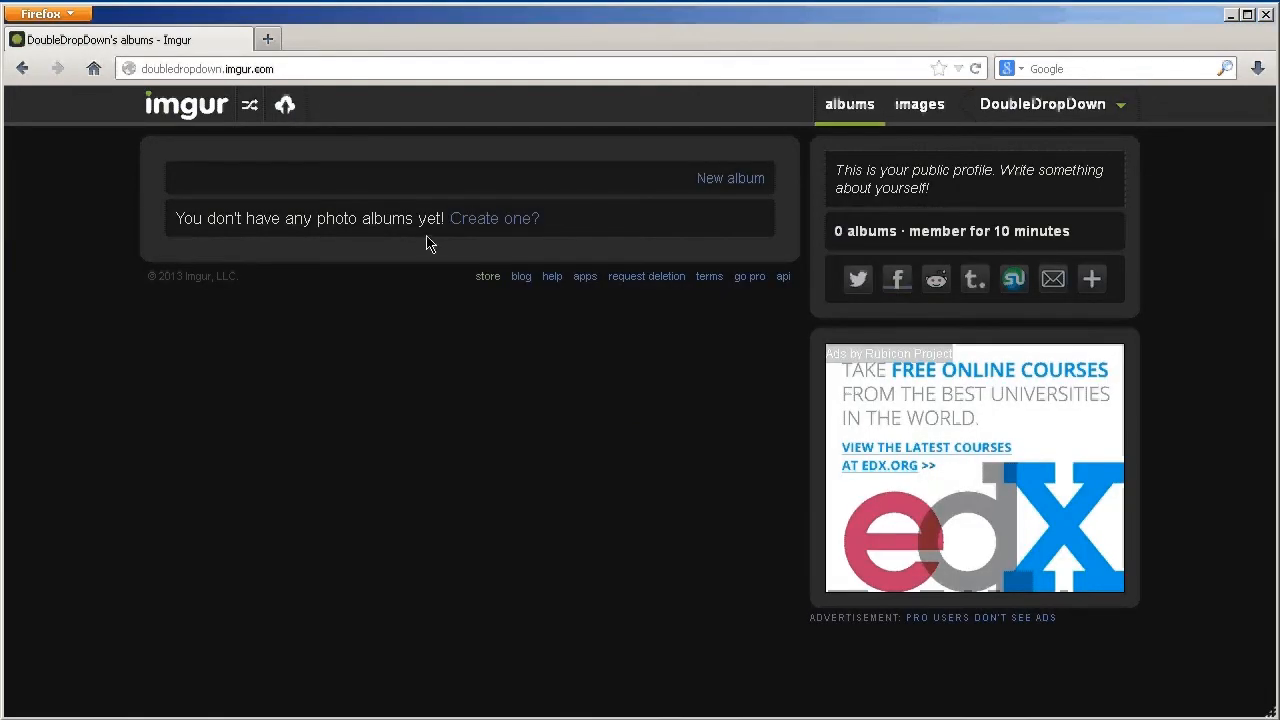
Create a public album titled 'Art Portfolio' using the horizontal layout and save it
left_click(465, 230)
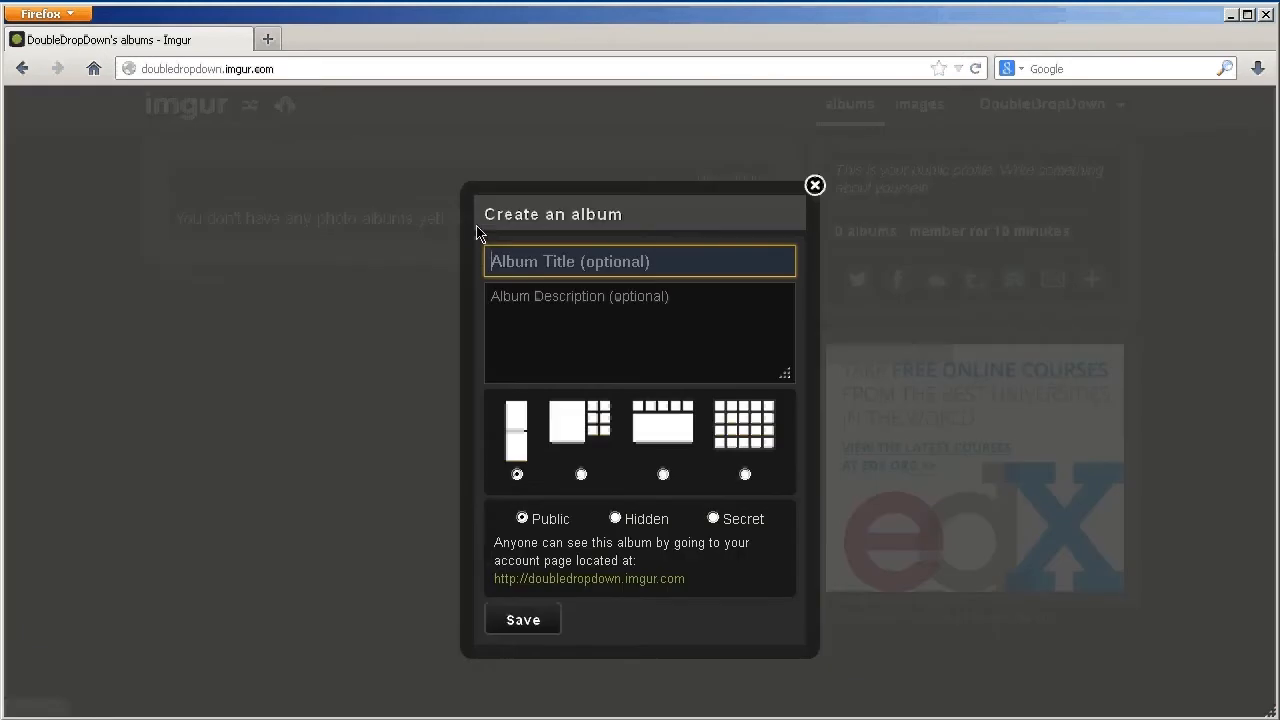
left_click(568, 253)
type("Art OPi")
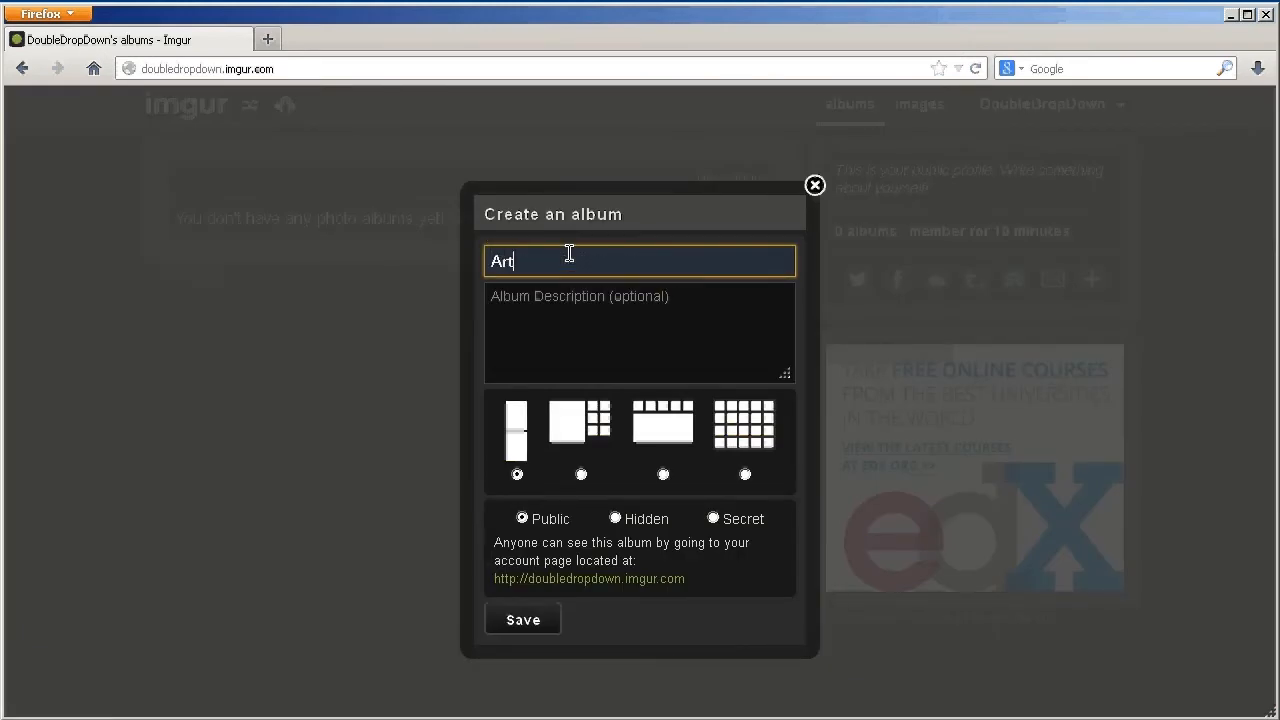
key("BackSpace")
key("BackSpace")
key("BackSpace")
type("Portfolio")
left_click(654, 318)
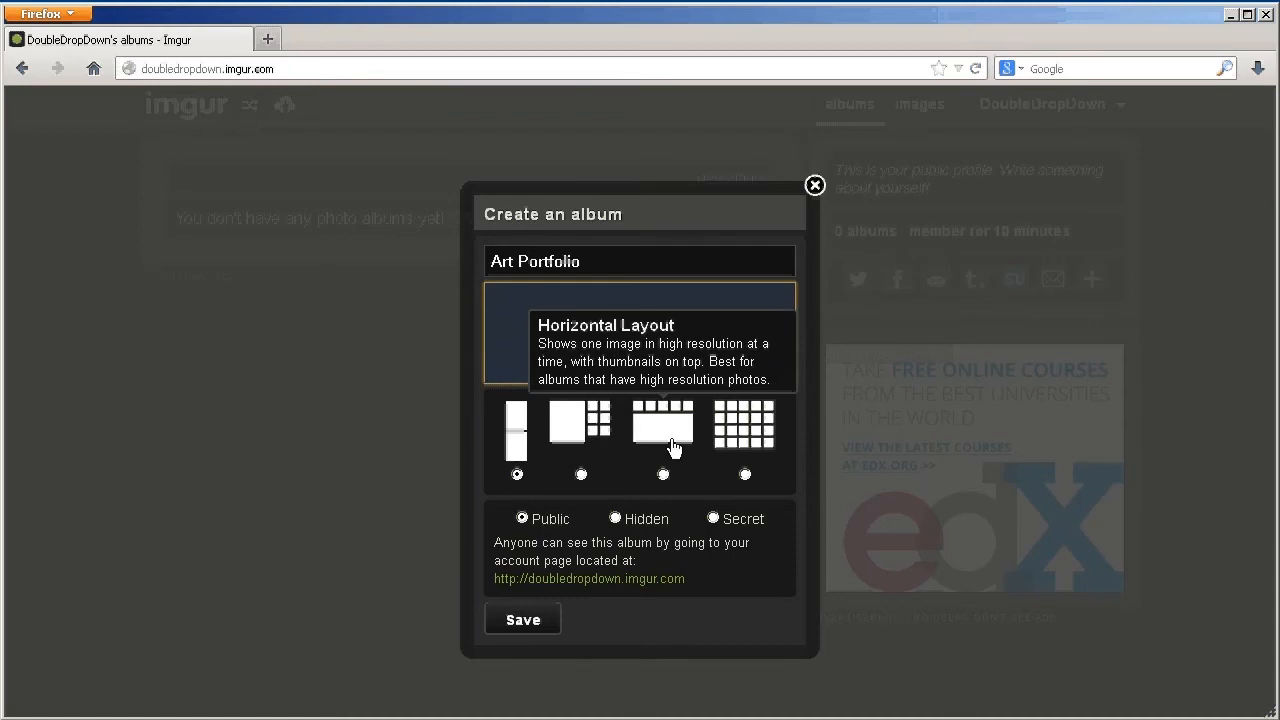
left_click(663, 474)
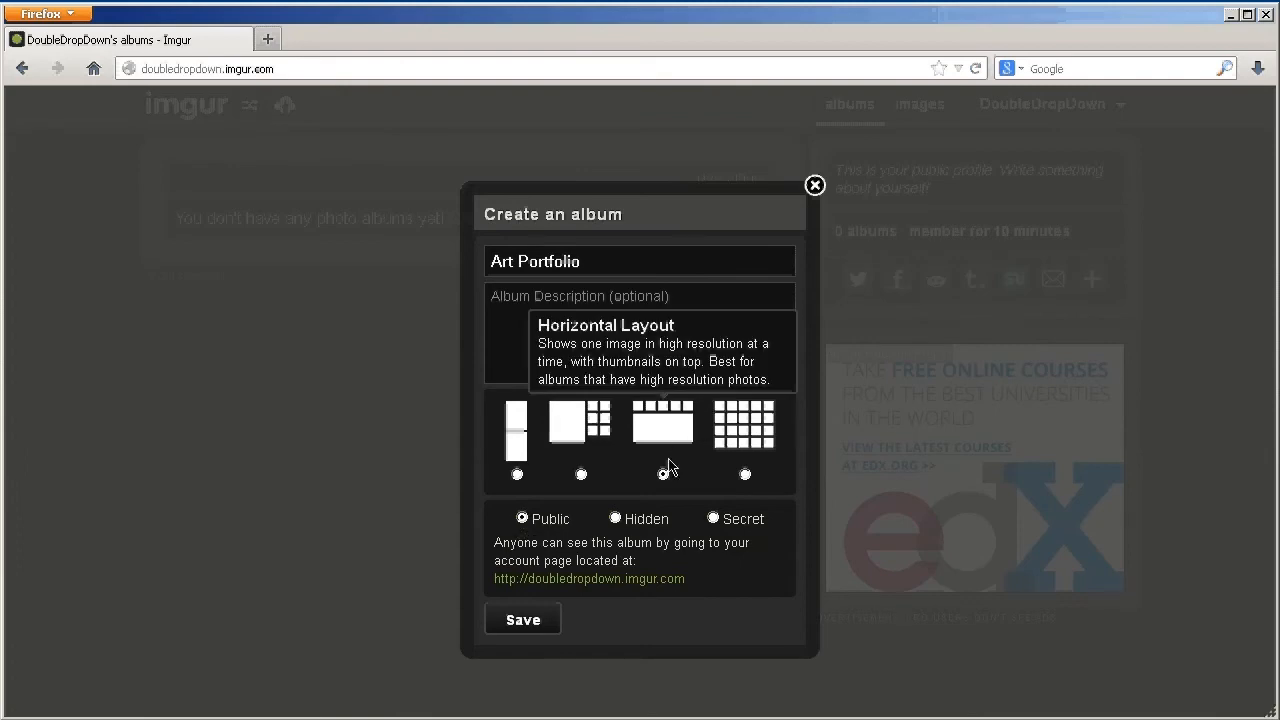
left_click(532, 619)
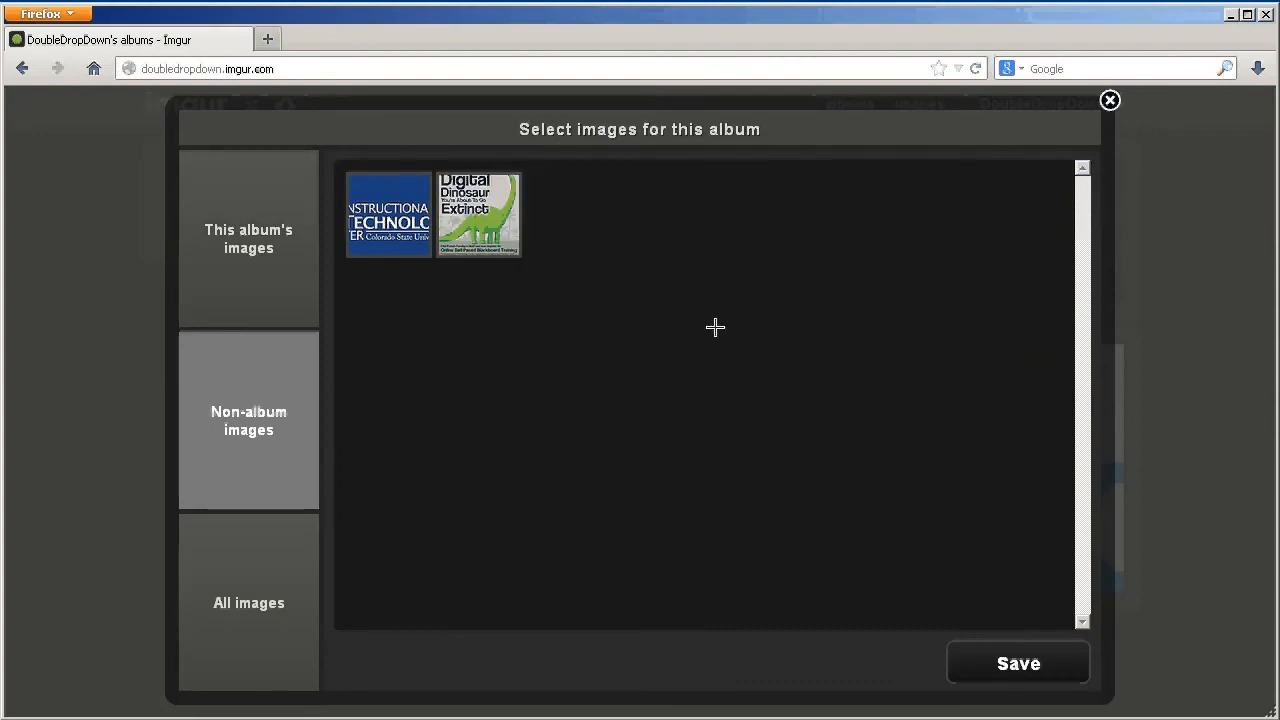
Select both uploaded image thumbnails and save them into the Art Portfolio album
left_click_drag(690, 352, 194, 130)
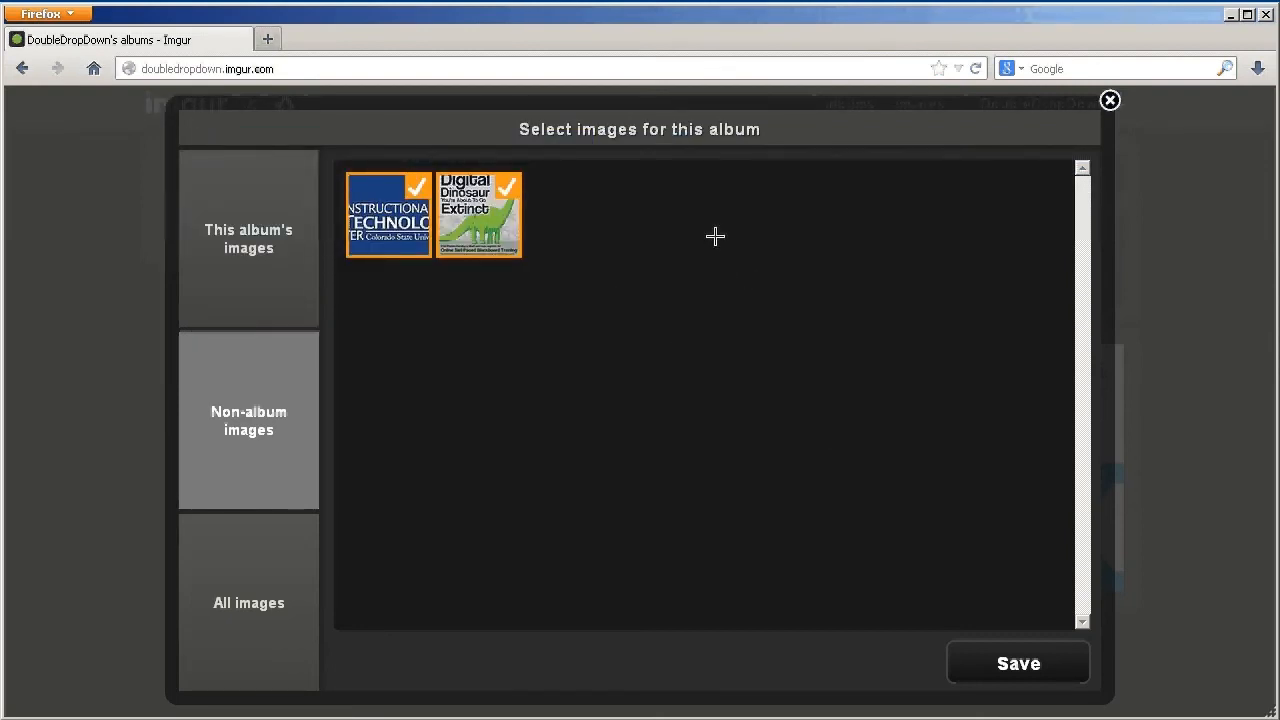
left_click(1000, 664)
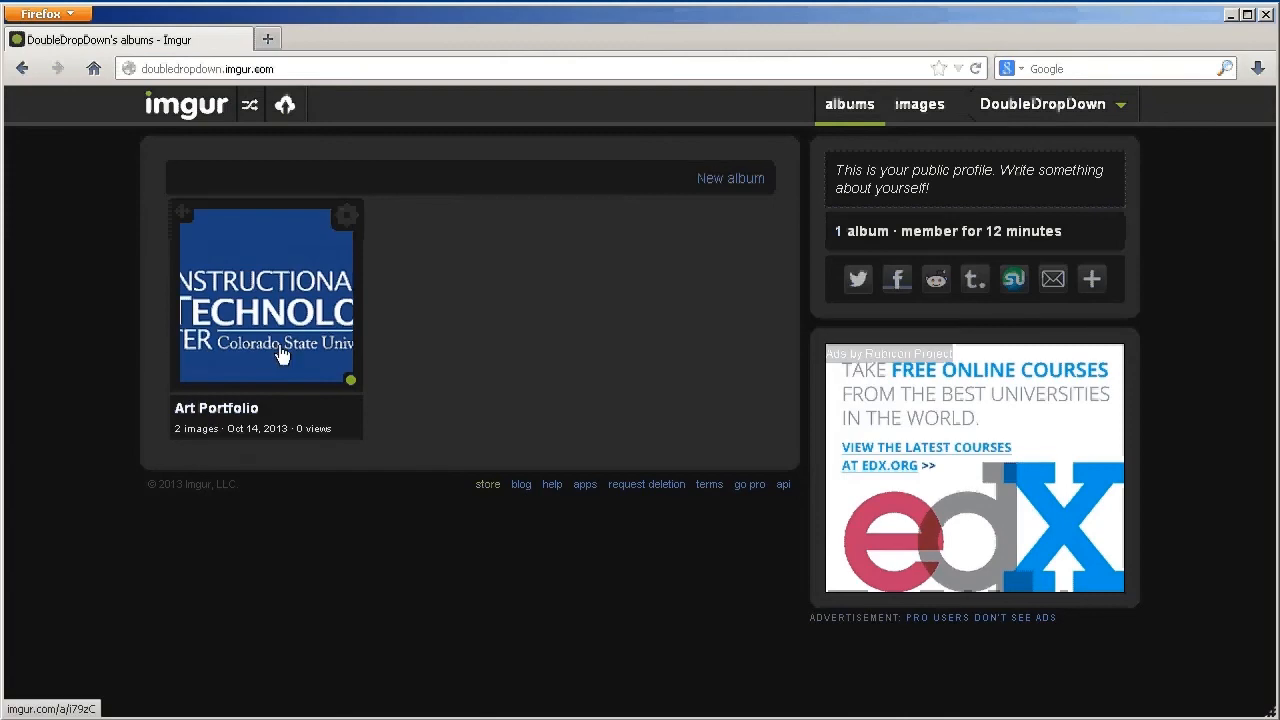
Open the Art Portfolio album and preview the ITC logo and Digital Dinosaur images
left_click(260, 347)
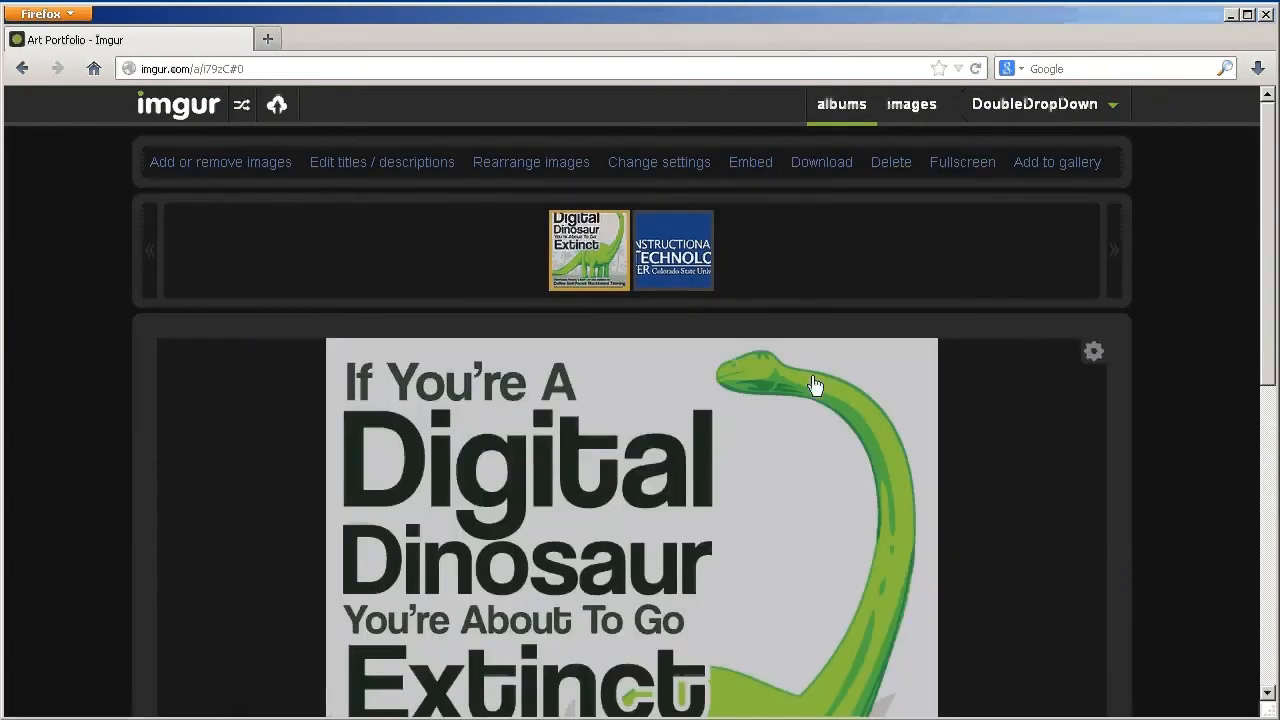
left_click(688, 250)
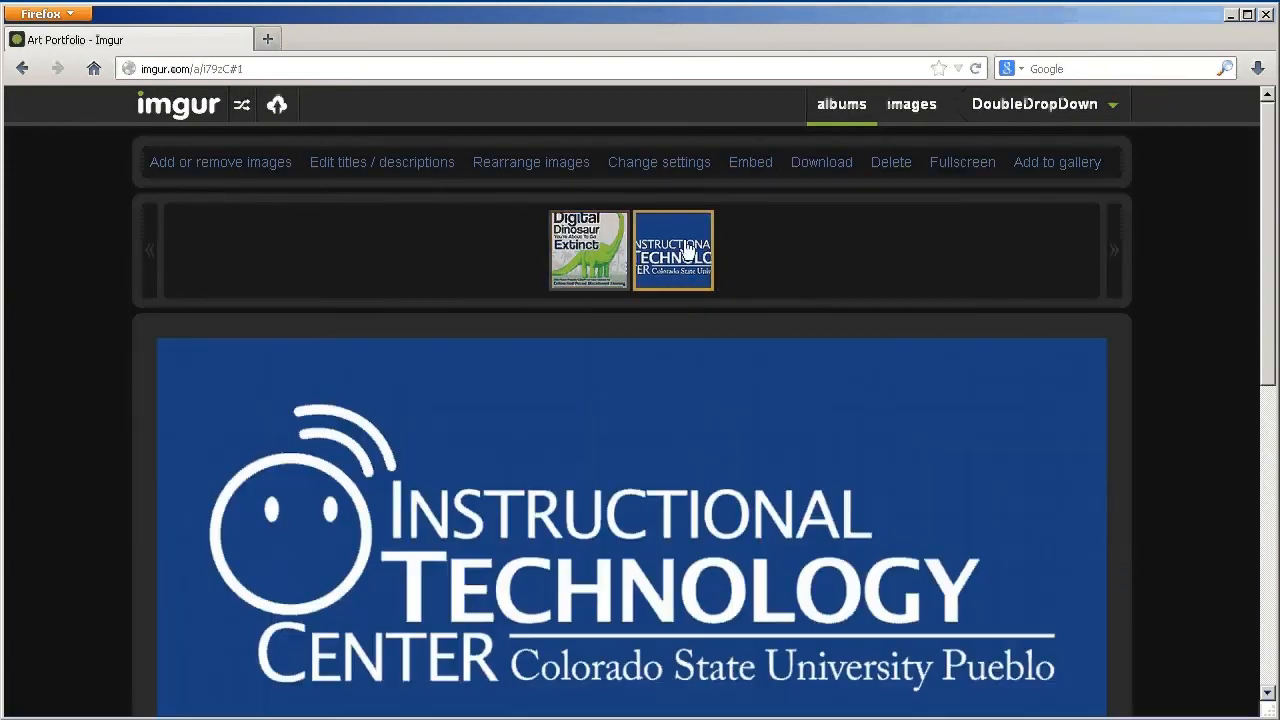
scroll(1034, 283, "down", 2)
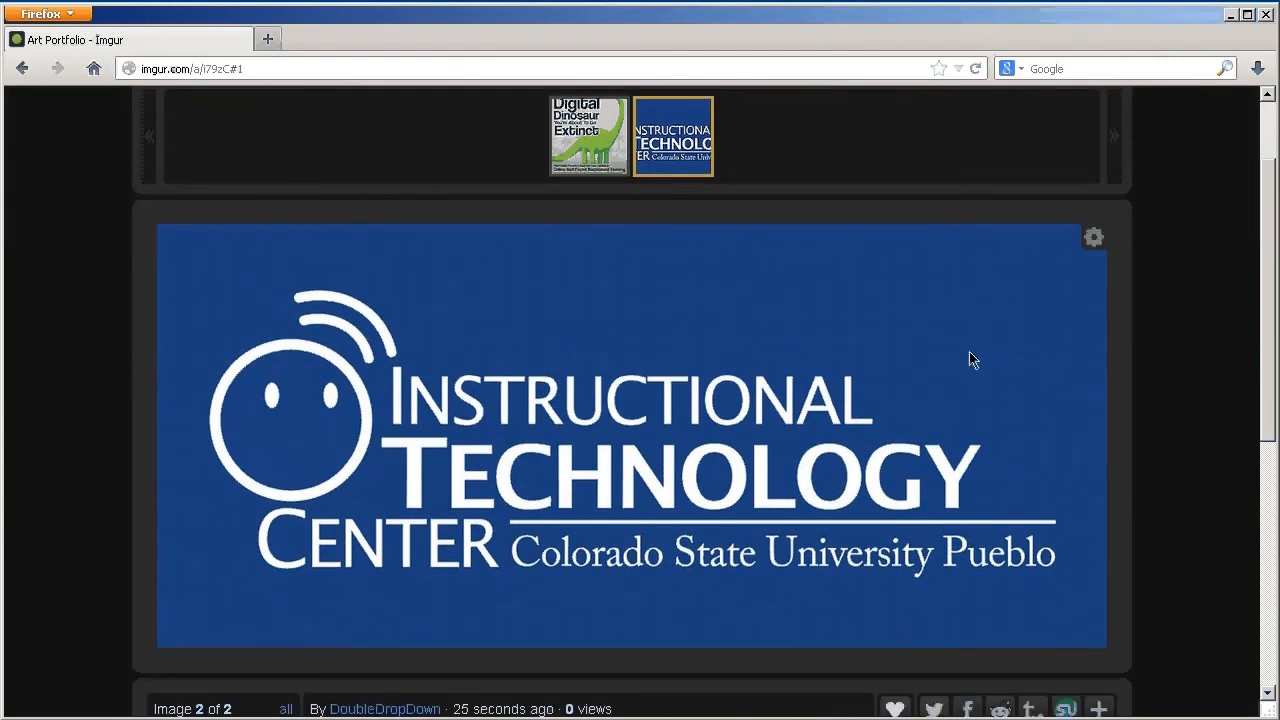
left_click(555, 128)
scroll(1180, 528, "down", 4)
scroll(1151, 528, "up", 5)
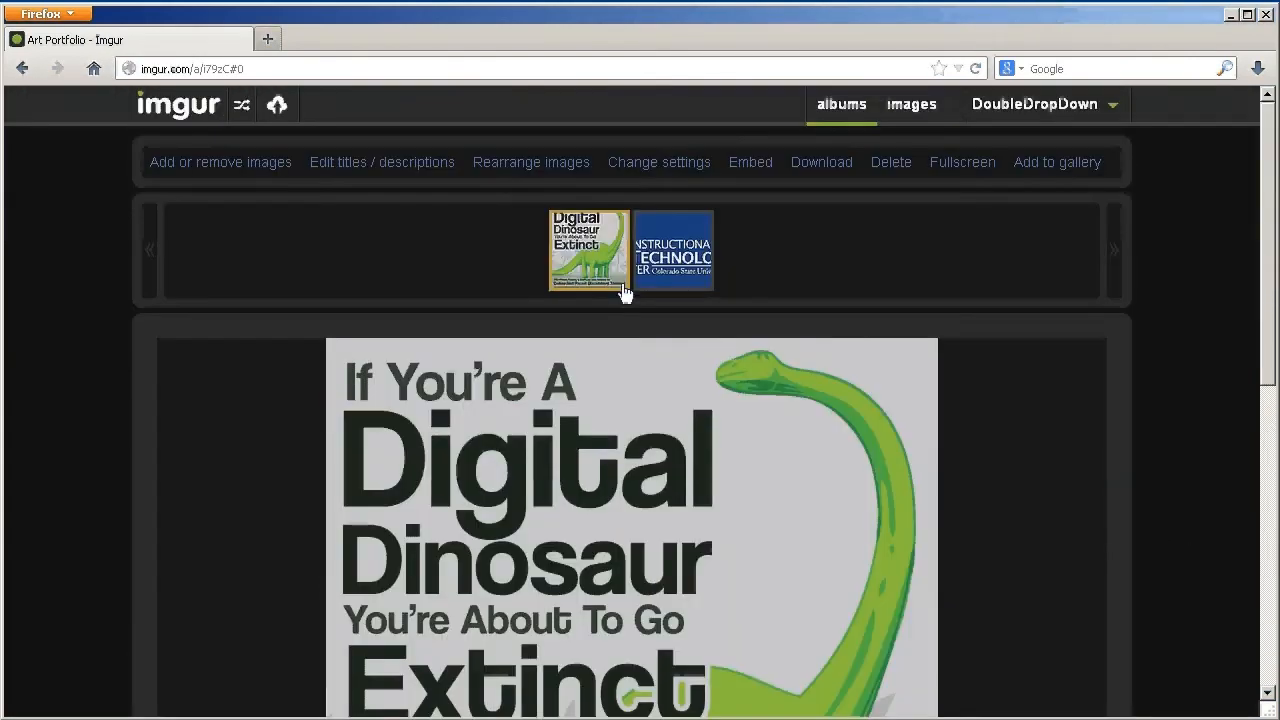